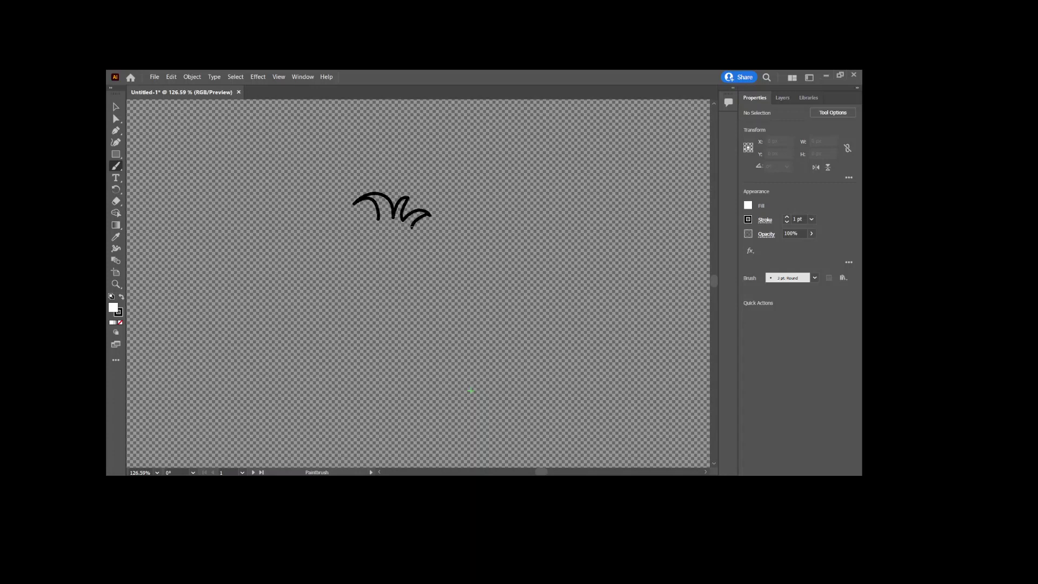
# Set the fill to none and undo the test Paintbrush hair stroke.
pyautogui.press('/')
pyautogui.hotkey('ctrl', 'z')
pyautogui.hotkey('ctrl', 'z')
pyautogui.hotkey('ctrl', 'z')
pyautogui.hotkey('ctrl', 'z')
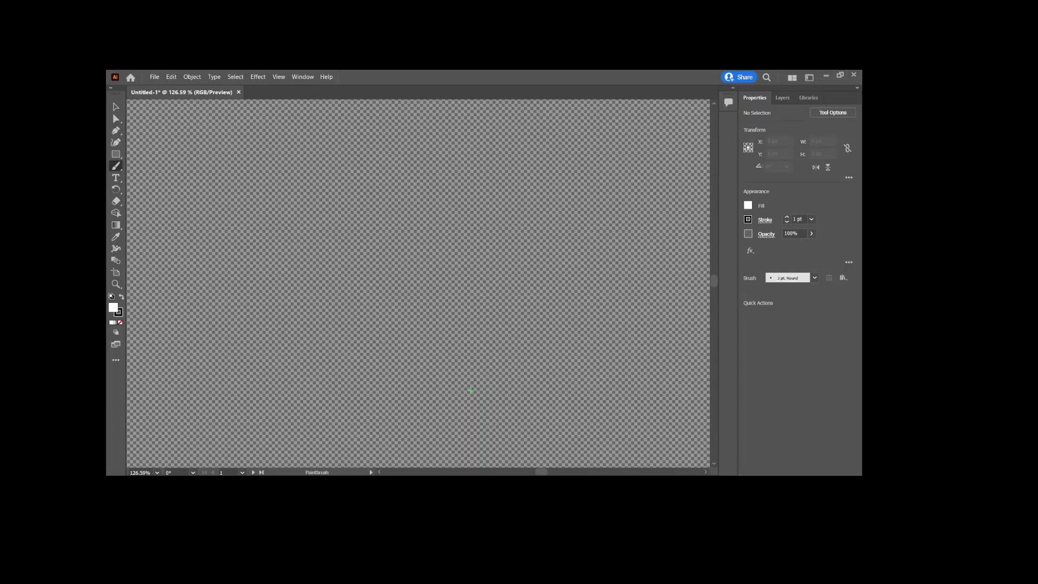
# Paintbrush the first brother's spiky hair strands, redoing one stroke that went wrong.
pyautogui.moveTo(398, 217)
pyautogui.mouseDown()
pyautogui.moveTo(379, 204)
pyautogui.moveTo(428, 208)
pyautogui.mouseUp()
pyautogui.hotkey('ctrl', 'z')
pyautogui.hotkey('ctrl', 'z')
pyautogui.hotkey('ctrl', 'z')
pyautogui.moveTo(371, 210)
pyautogui.mouseDown()
pyautogui.moveTo(404, 221)
pyautogui.moveTo(416, 201)
pyautogui.moveTo(435, 215)
pyautogui.mouseUp()
# Draw the round head outline, a body curving down from it, and one leg.
pyautogui.moveTo(406, 225)
pyautogui.mouseDown()
pyautogui.moveTo(377, 238)
pyautogui.moveTo(377, 260)
pyautogui.moveTo(399, 267)
pyautogui.moveTo(432, 242)
pyautogui.moveTo(408, 241)
pyautogui.mouseUp()
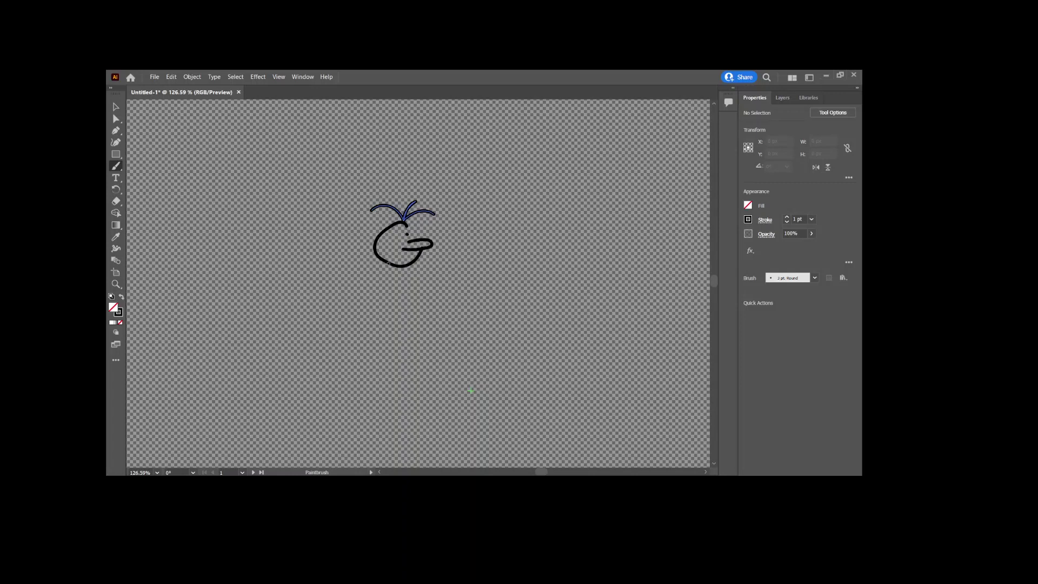
pyautogui.moveTo(387, 264)
pyautogui.mouseDown()
pyautogui.moveTo(373, 287)
pyautogui.moveTo(377, 311)
pyautogui.moveTo(396, 270)
pyautogui.mouseUp()
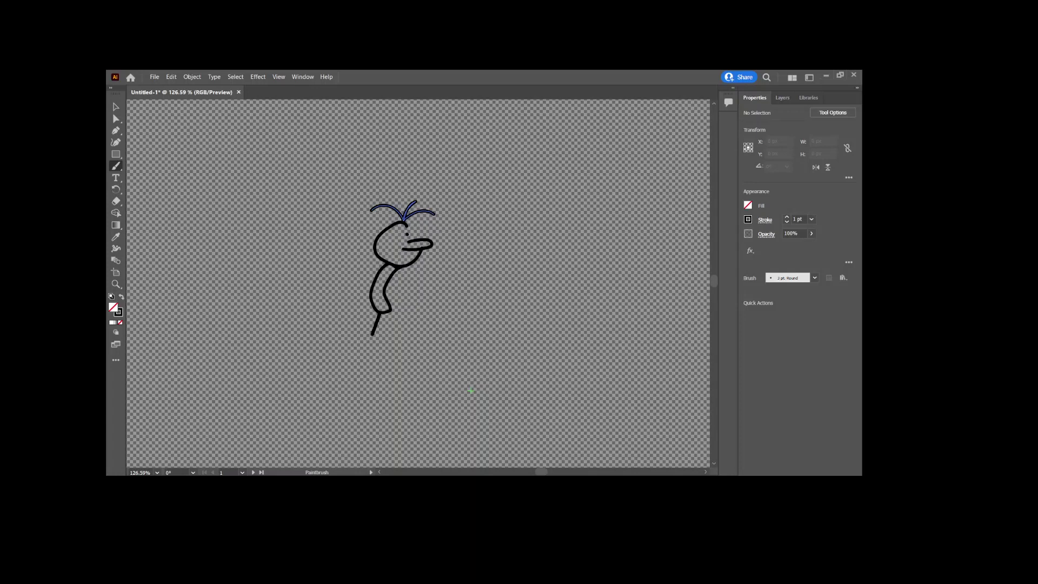
pyautogui.moveTo(377, 317)
pyautogui.mouseDown()
pyautogui.moveTo(369, 342)
pyautogui.moveTo(378, 342)
pyautogui.mouseUp()
# Redo the legs, drawing the second leg beside the first and removing a stray stroke.
pyautogui.hotkey('ctrl', 'z')
pyautogui.moveTo(388, 312); pyautogui.dragTo(402, 343)
pyautogui.hotkey('ctrl', 'z')
# Add an arm and hand to the torso, then a mouth under the nose.
pyautogui.keyDown('ctrl'); pyautogui.click(384, 273); pyautogui.keyUp('ctrl')
pyautogui.moveTo(388, 279); pyautogui.dragTo(393, 294)
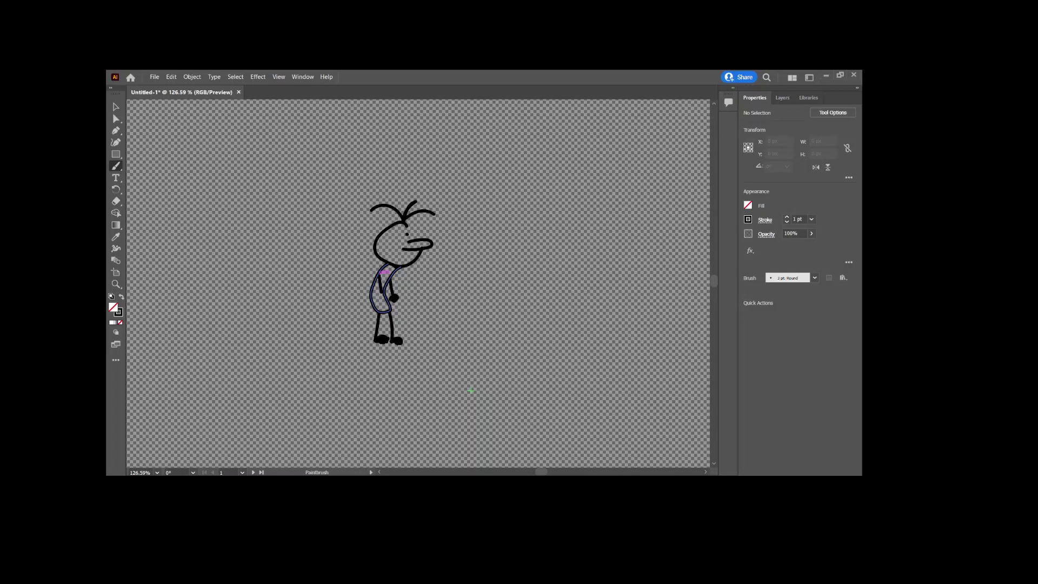
pyautogui.moveTo(379, 295); pyautogui.dragTo(381, 298)
pyautogui.hotkey('ctrl', 'shift', 'a')
pyautogui.moveTo(414, 258); pyautogui.dragTo(394, 256)
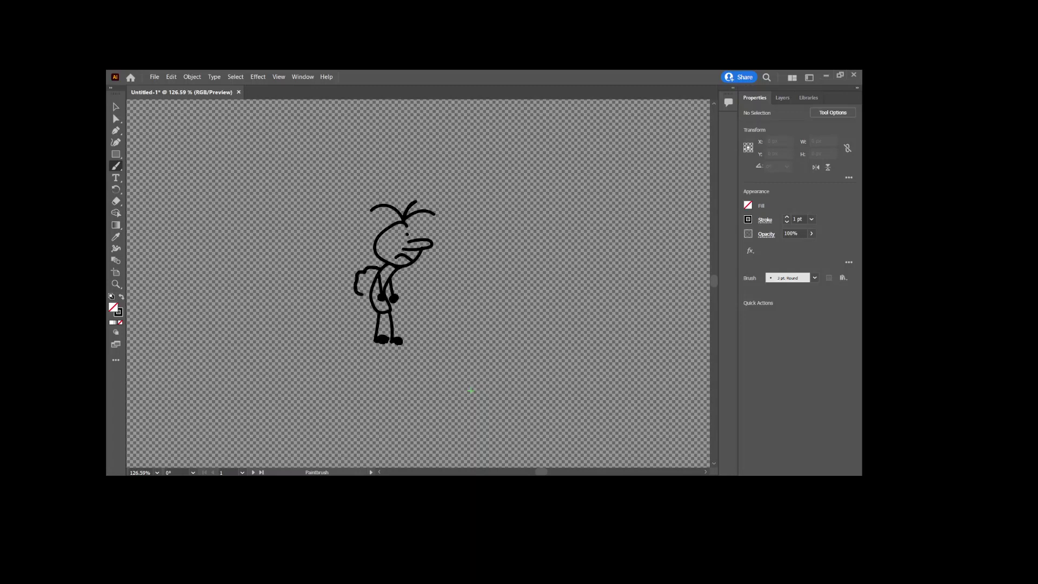
# Paintbrush a vertical strap stroke inside the first figure's backpack outline.
pyautogui.moveTo(365, 292); pyautogui.dragTo(362, 267)
# Draw the small brother's leg and foot, back, spiky hair, body and arm.
pyautogui.moveTo(458, 323)
pyautogui.mouseDown()
pyautogui.moveTo(454, 340)
pyautogui.moveTo(475, 341)
pyautogui.moveTo(466, 317)
pyautogui.mouseUp()
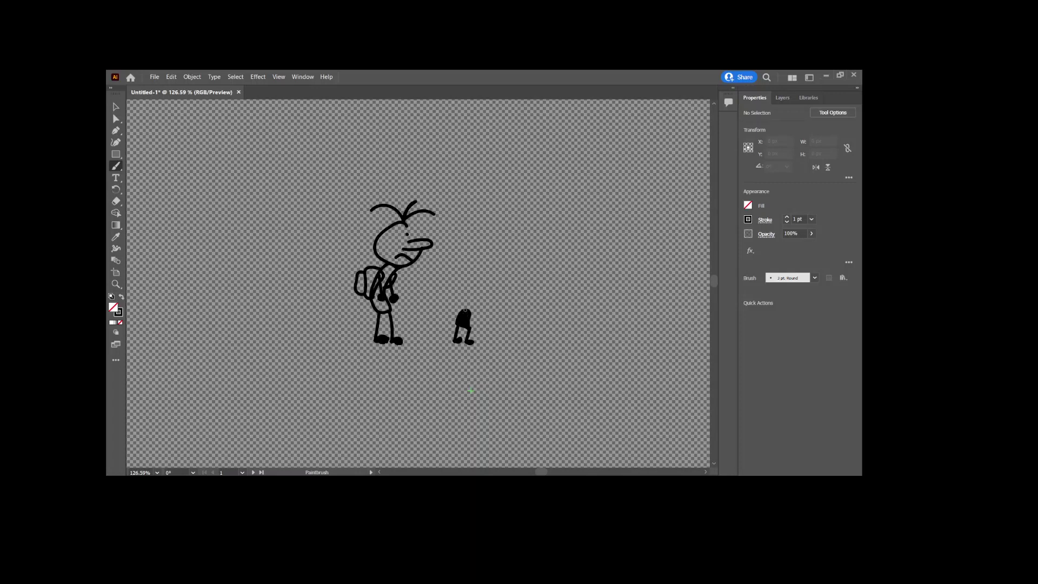
pyautogui.moveTo(464, 310); pyautogui.dragTo(467, 298)
pyautogui.moveTo(476, 301); pyautogui.dragTo(482, 293)
pyautogui.moveTo(472, 320); pyautogui.dragTo(472, 330)
pyautogui.moveTo(456, 321); pyautogui.dragTo(447, 327)
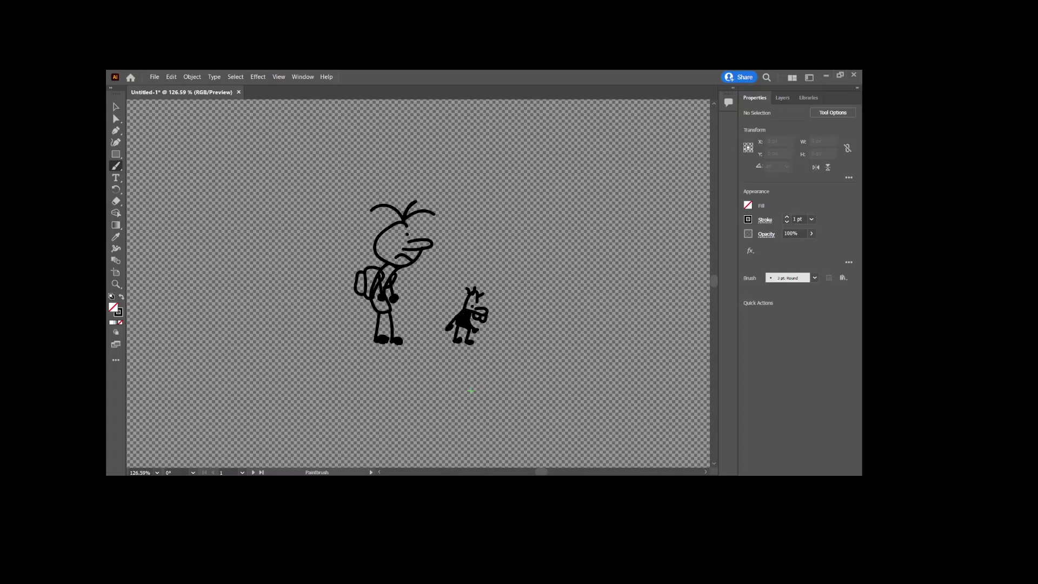
# Sketch and undo trial legs on the left, then draw a round head outline there.
pyautogui.moveTo(285, 347); pyautogui.dragTo(280, 300)
pyautogui.moveTo(286, 348); pyautogui.dragTo(294, 339)
pyautogui.moveTo(311, 297); pyautogui.dragTo(317, 344)
pyautogui.hotkey('ctrl', 'z')
pyautogui.hotkey('ctrl', 'z')
pyautogui.hotkey('ctrl', 'z')
pyautogui.moveTo(282, 224); pyautogui.dragTo(316, 226)
pyautogui.hotkey('ctrl', 'z')
pyautogui.moveTo(319, 248)
pyautogui.mouseDown()
pyautogui.moveTo(315, 221)
pyautogui.moveTo(317, 241)
pyautogui.mouseUp()
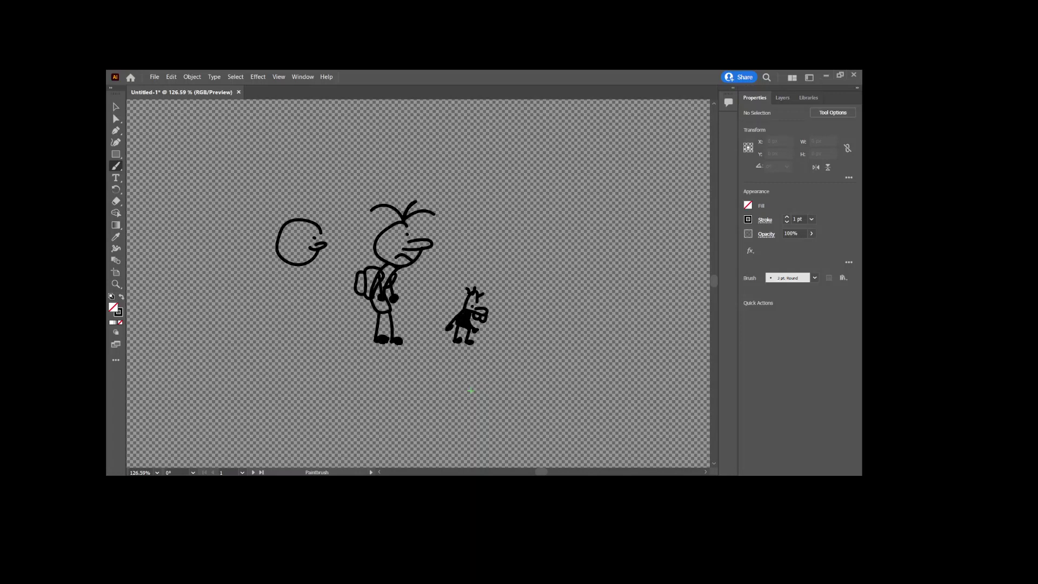
# Paintbrush a smile inside the left round head, then undo the eye and smile strokes.
pyautogui.moveTo(295, 253); pyautogui.dragTo(307, 254)
pyautogui.press('ctrl')
pyautogui.hotkey('ctrl', 'z')
pyautogui.hotkey('ctrl', 'z')
# Add spiky hair to the left head and ears to the tall and small figures.
pyautogui.moveTo(286, 221)
pyautogui.mouseDown()
pyautogui.moveTo(304, 210)
pyautogui.moveTo(330, 220)
pyautogui.moveTo(271, 223)
pyautogui.moveTo(274, 241)
pyautogui.mouseUp()
pyautogui.moveTo(373, 234); pyautogui.dragTo(371, 242)
pyautogui.moveTo(462, 298); pyautogui.dragTo(461, 305)
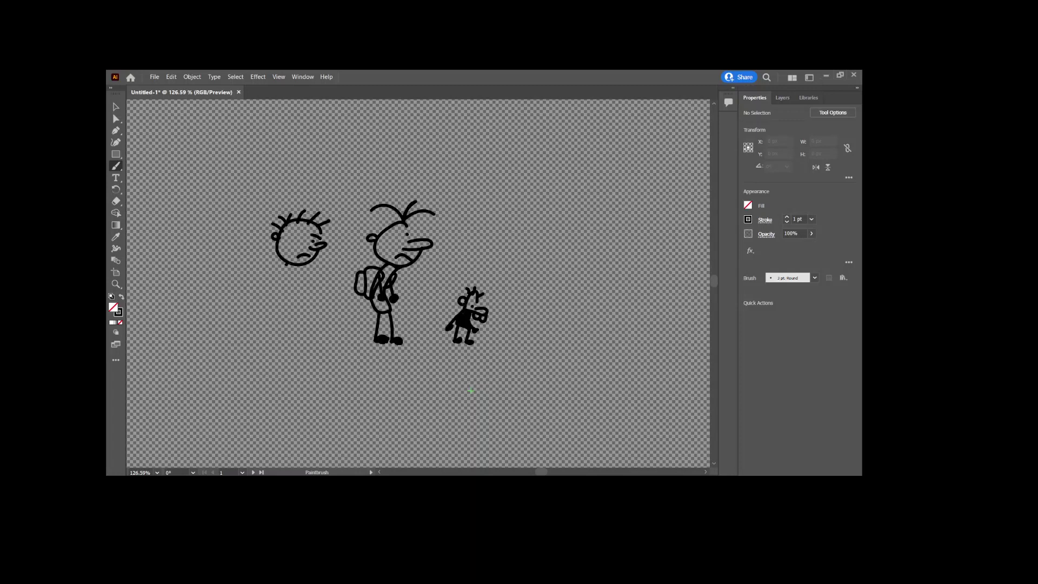
# Draw a solid black body under the left head, extend it down, and add a second leg.
pyautogui.moveTo(285, 264)
pyautogui.mouseDown()
pyautogui.moveTo(279, 302)
pyautogui.moveTo(292, 305)
pyautogui.moveTo(298, 266)
pyautogui.moveTo(292, 301)
pyautogui.moveTo(292, 280)
pyautogui.moveTo(283, 303)
pyautogui.mouseUp()
pyautogui.moveTo(282, 290); pyautogui.dragTo(281, 299)
pyautogui.moveTo(283, 306); pyautogui.dragTo(282, 322)
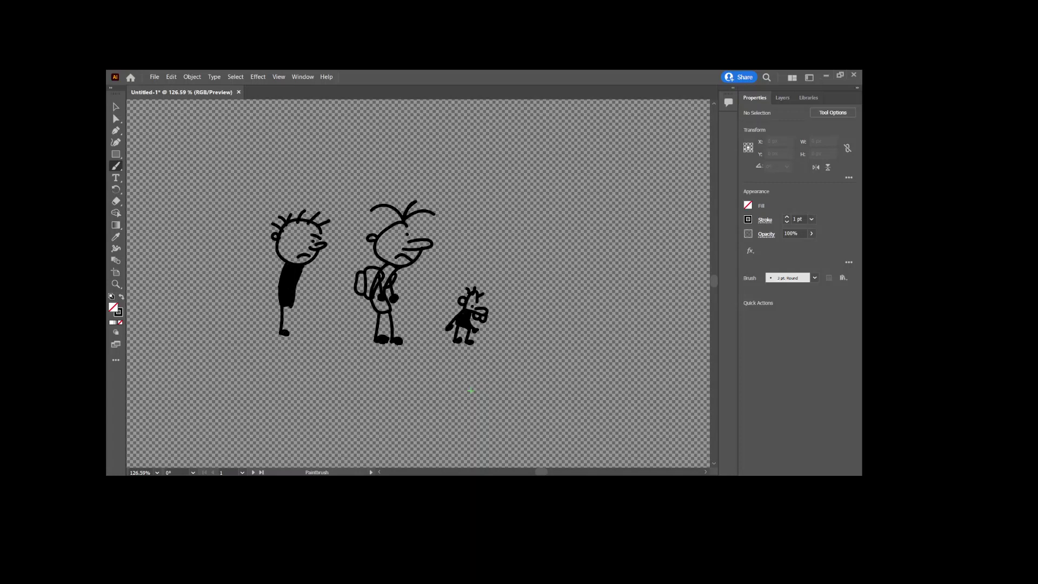
pyautogui.moveTo(291, 307); pyautogui.dragTo(294, 329)
# Undo the left figure's legs, raise its spiky head, and brush a new curved body below.
pyautogui.hotkey('ctrl', 'z')
pyautogui.hotkey('ctrl', 'z')
pyautogui.hotkey('ctrl', 'z')
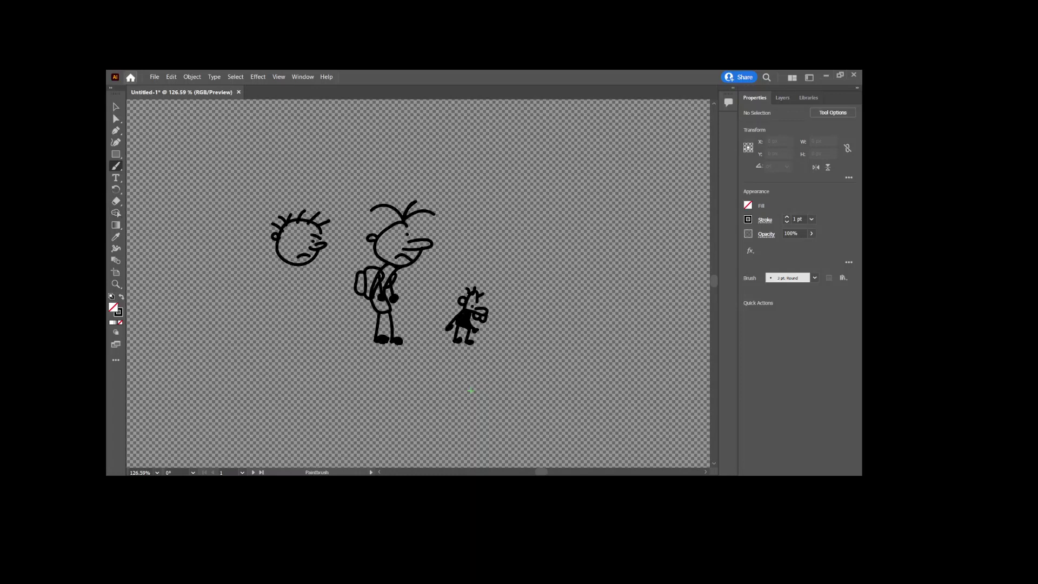
pyautogui.press('v')
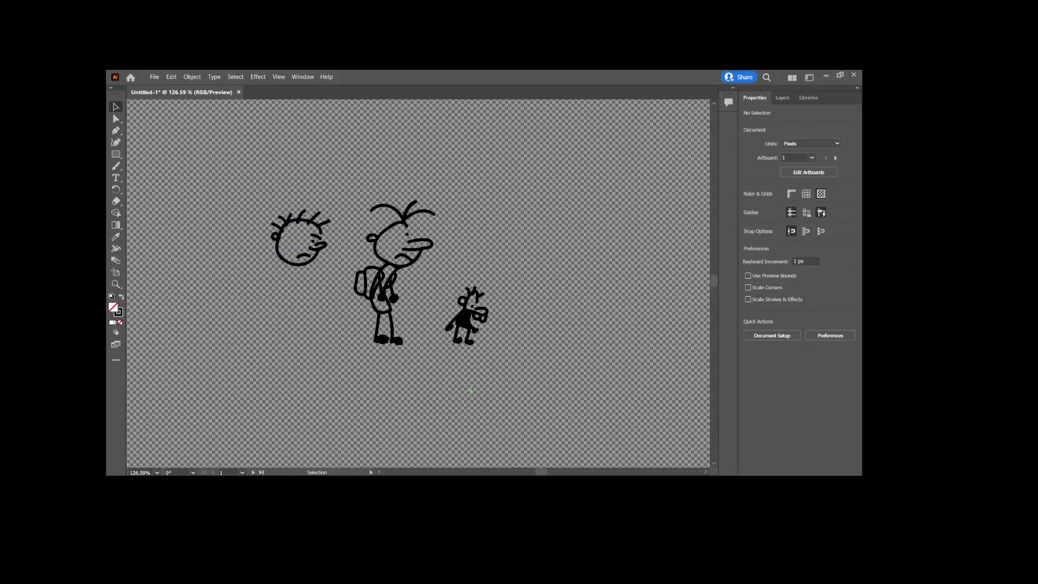
pyautogui.moveTo(328, 221); pyautogui.dragTo(331, 207)
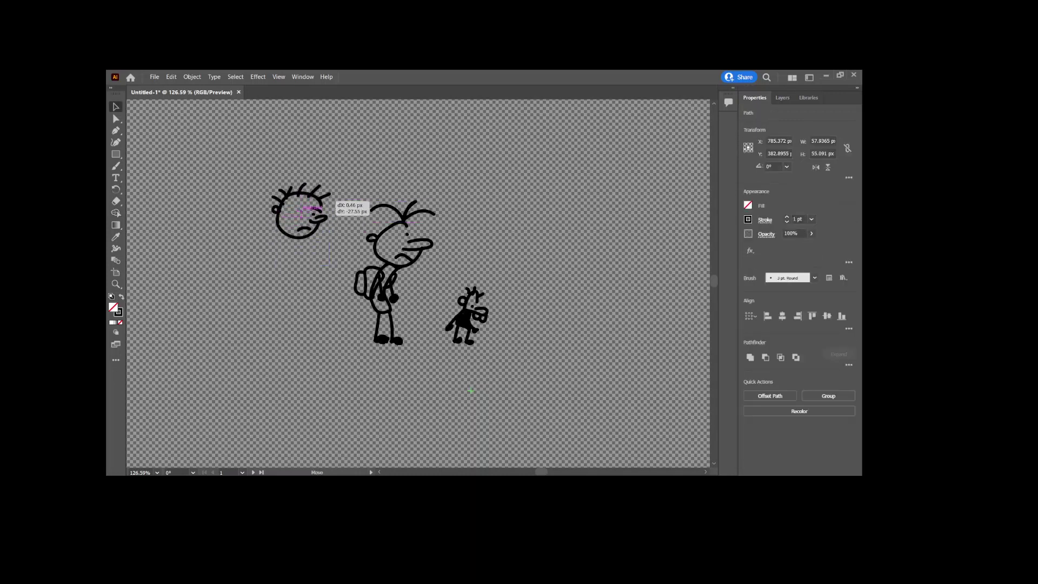
pyautogui.moveTo(331, 208); pyautogui.dragTo(331, 202)
pyautogui.hotkey('ctrl', 'shift', 'a')
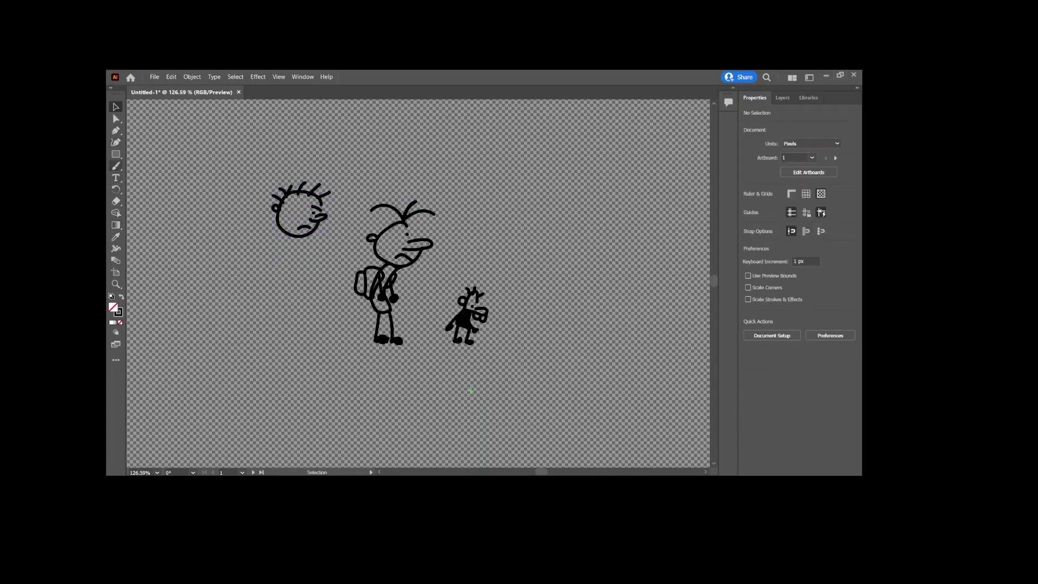
pyautogui.click(115, 165)
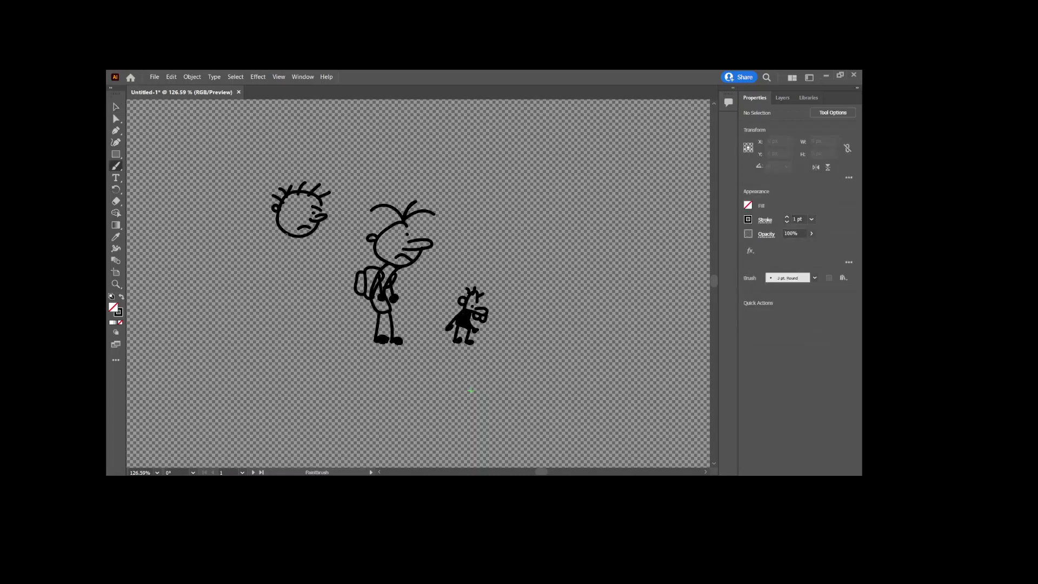
pyautogui.moveTo(282, 236)
pyautogui.mouseDown()
pyautogui.moveTo(287, 279)
pyautogui.moveTo(291, 238)
pyautogui.moveTo(287, 270)
pyautogui.mouseUp()
# Thicken the left figure's neck and fill its torso solid black.
pyautogui.moveTo(286, 265); pyautogui.dragTo(284, 274)
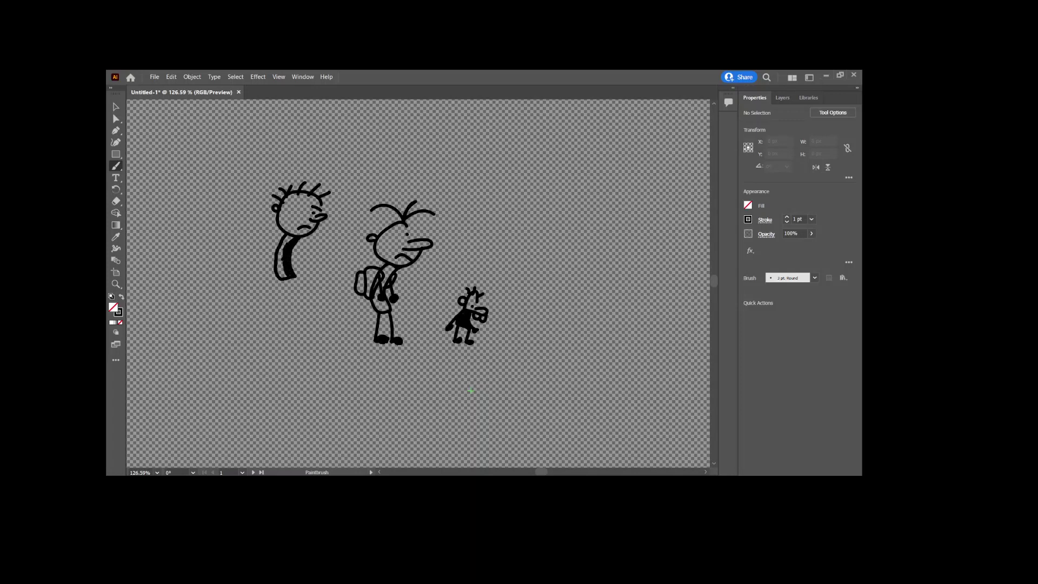
pyautogui.moveTo(292, 236); pyautogui.dragTo(282, 247)
pyautogui.moveTo(281, 255); pyautogui.dragTo(278, 263)
# Try several leg and foot strokes below the left figure, undoing each attempt.
pyautogui.moveTo(282, 282); pyautogui.dragTo(282, 320)
pyautogui.hotkey('ctrl', 'z')
pyautogui.moveTo(281, 279); pyautogui.dragTo(280, 328)
pyautogui.moveTo(281, 278)
pyautogui.mouseDown()
pyautogui.moveTo(290, 331)
pyautogui.moveTo(306, 328)
pyautogui.mouseUp()
pyautogui.hotkey('ctrl', 'z')
pyautogui.hotkey('ctrl', 'z')
pyautogui.moveTo(282, 286)
pyautogui.mouseDown()
pyautogui.moveTo(280, 328)
pyautogui.moveTo(290, 322)
pyautogui.mouseUp()
pyautogui.moveTo(294, 276); pyautogui.dragTo(301, 314)
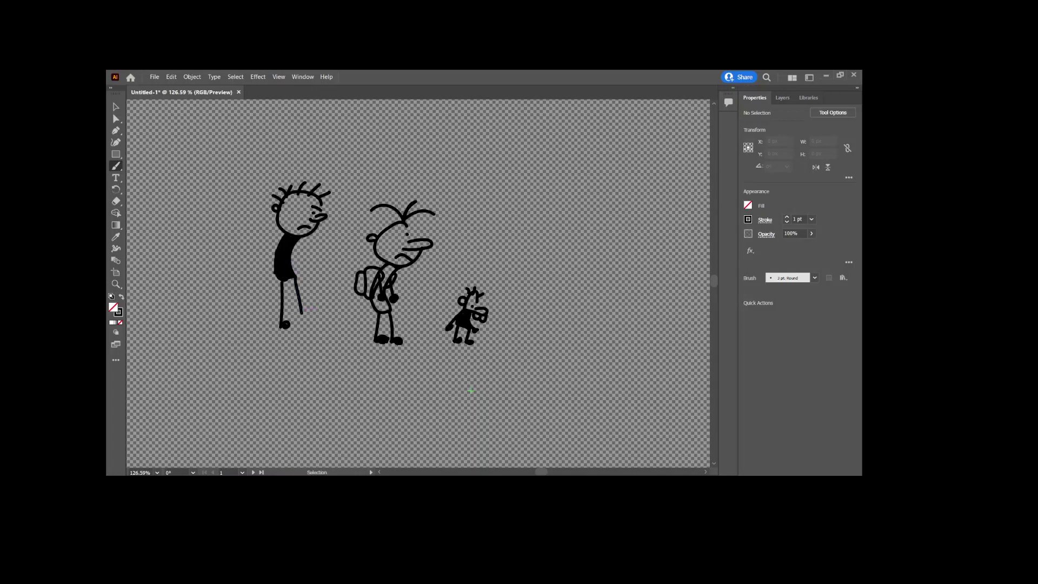
pyautogui.hotkey('ctrl', 'z')
pyautogui.hotkey('ctrl', 'z')
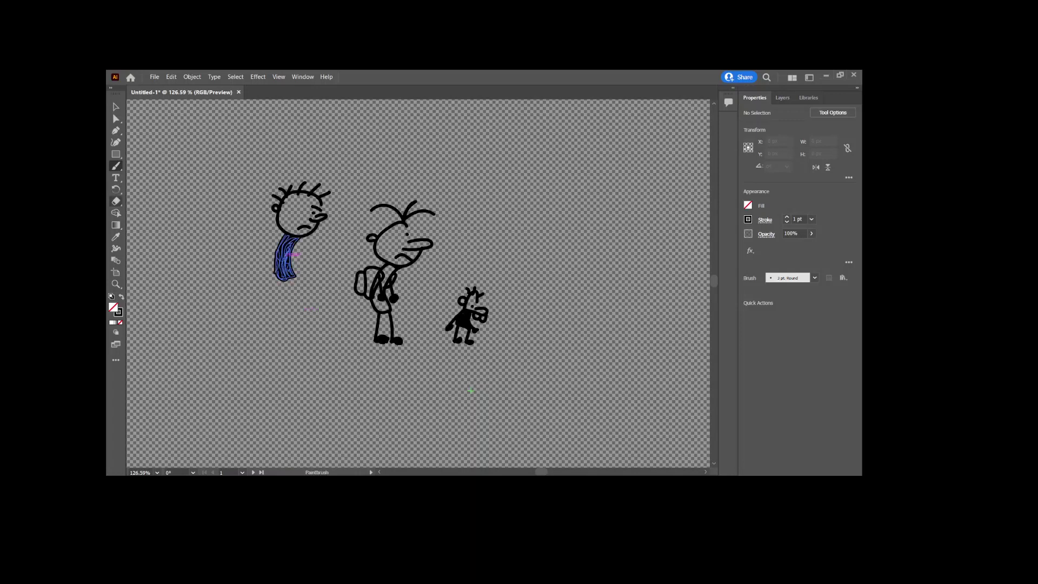
# Select the left figure's head and black body, nudge it slightly down-right, then deselect.
pyautogui.click(115, 106)
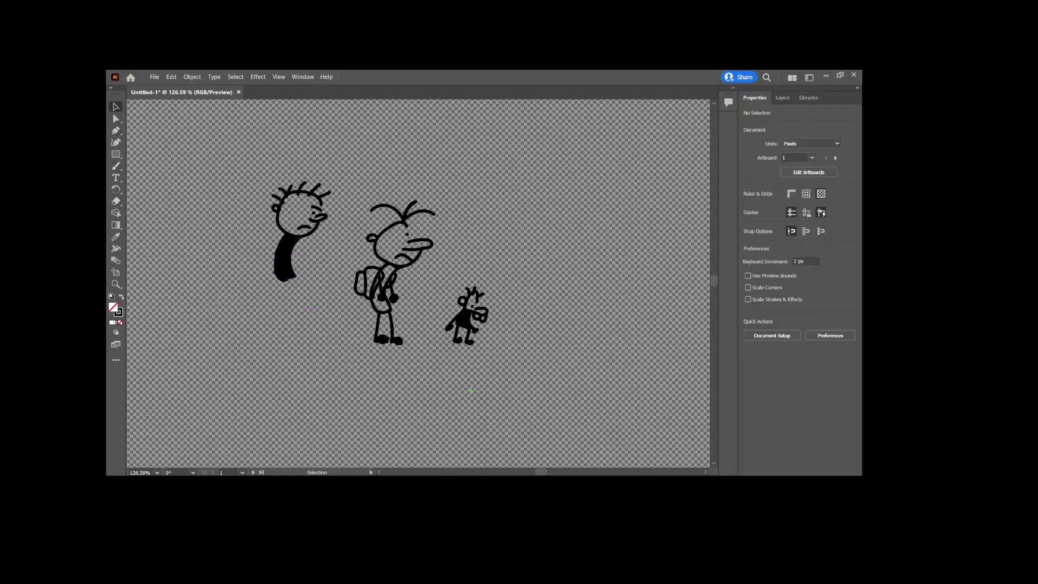
pyautogui.click(282, 254)
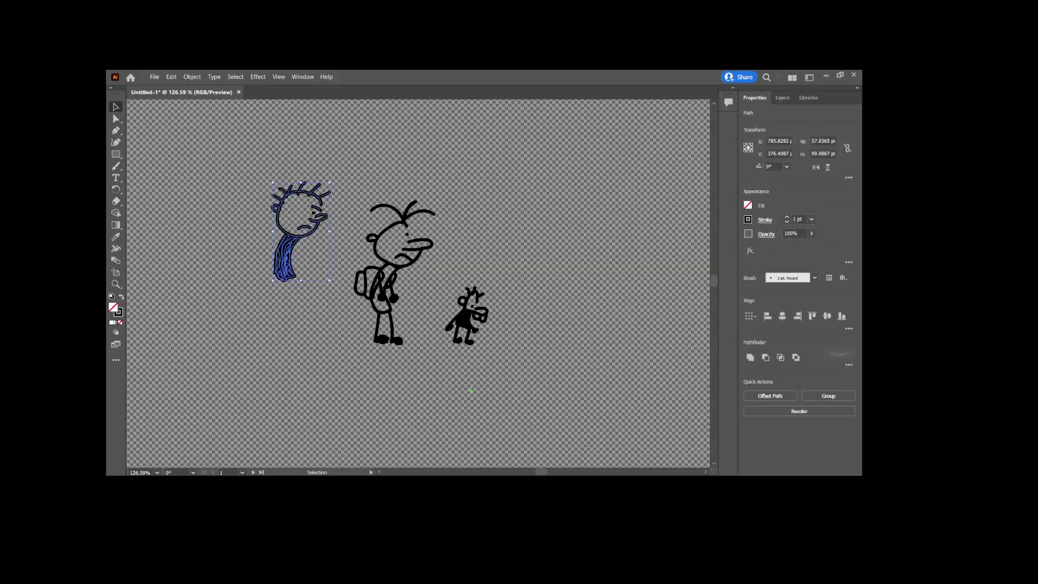
pyautogui.click(471, 391)
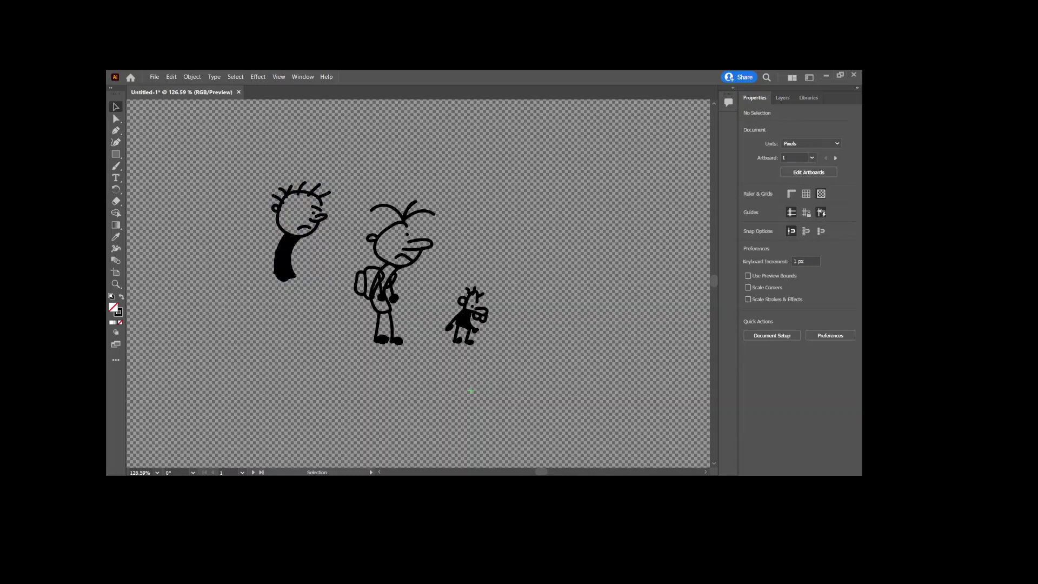
pyautogui.hotkey('ctrl', 'z')
pyautogui.moveTo(329, 216); pyautogui.dragTo(334, 225)
pyautogui.hotkey('ctrl', 'shift', 'a')
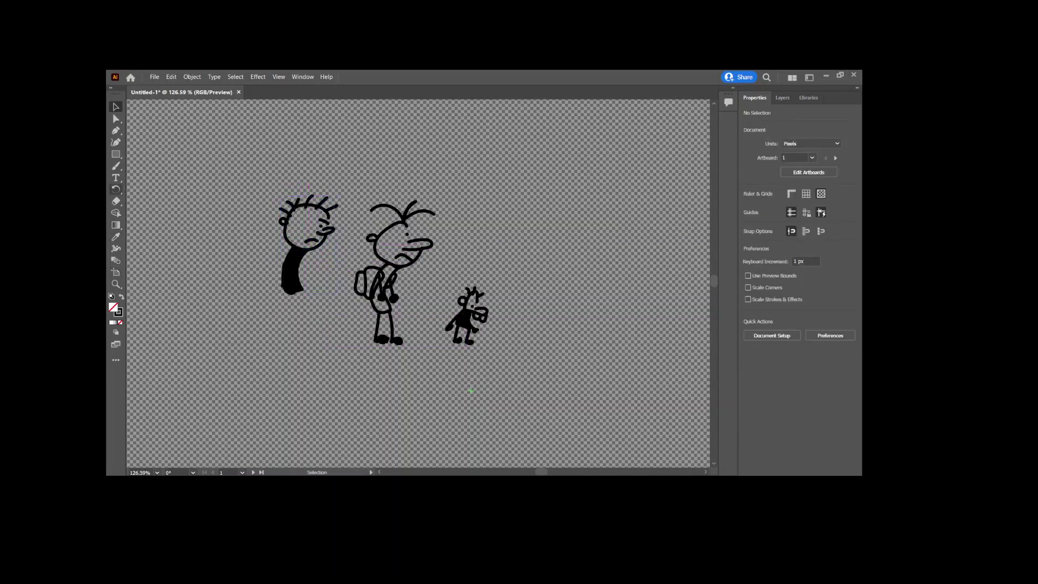
# Brush two legs and a hand-ended arm onto the spiky-haired left figure, then begin the title's first letter.
pyautogui.click(116, 166)
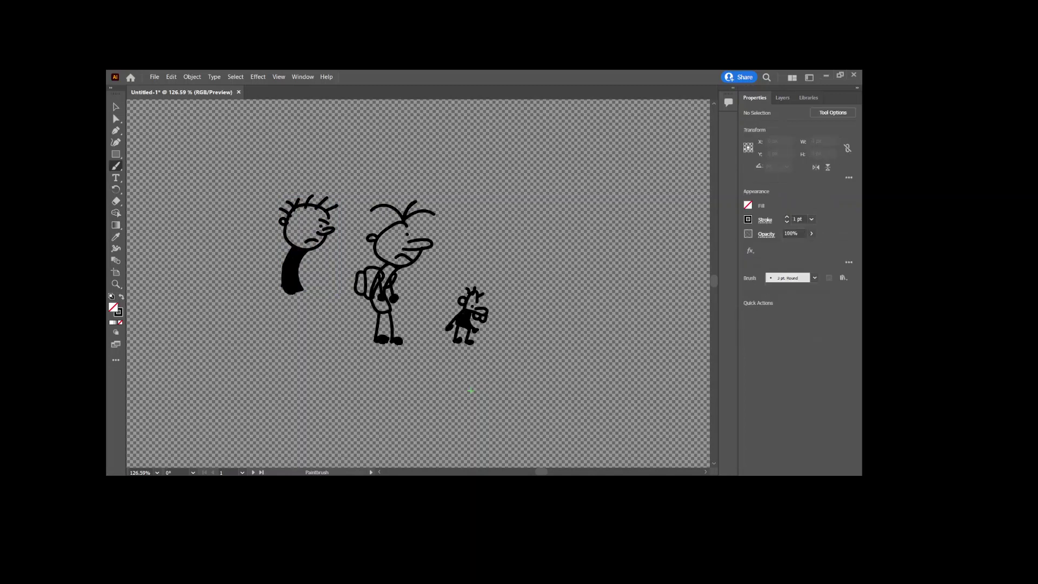
pyautogui.moveTo(289, 295); pyautogui.dragTo(277, 332)
pyautogui.hotkey('ctrl', 'z')
pyautogui.moveTo(290, 297)
pyautogui.mouseDown()
pyautogui.moveTo(290, 330)
pyautogui.moveTo(299, 331)
pyautogui.mouseUp()
pyautogui.moveTo(300, 288)
pyautogui.mouseDown()
pyautogui.moveTo(306, 331)
pyautogui.moveTo(314, 327)
pyautogui.mouseUp()
pyautogui.moveTo(301, 257)
pyautogui.mouseDown()
pyautogui.moveTo(311, 289)
pyautogui.moveTo(278, 291)
pyautogui.mouseUp()
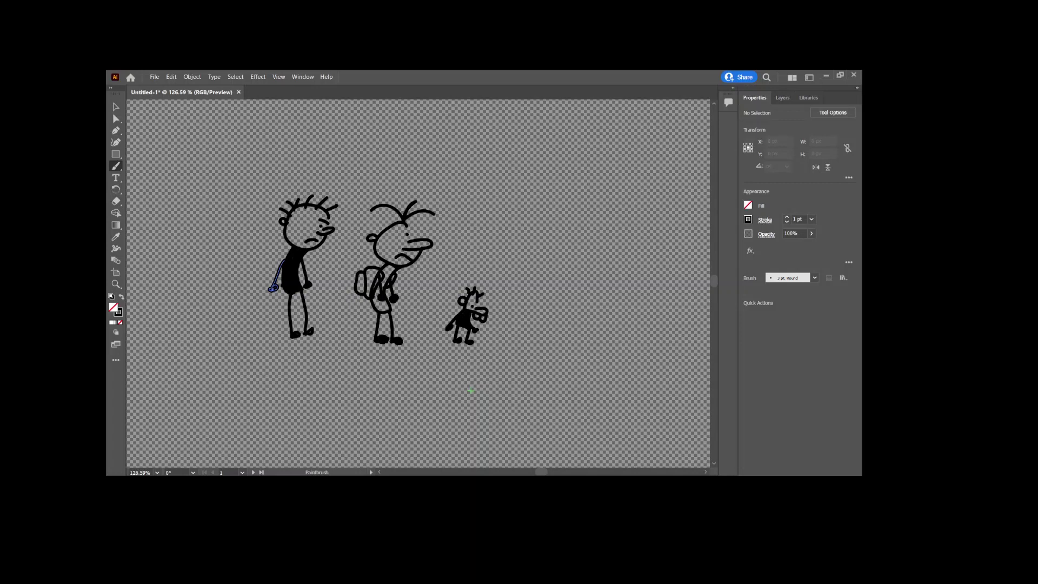
pyautogui.moveTo(308, 141)
pyautogui.mouseDown()
pyautogui.moveTo(304, 169)
pyautogui.moveTo(322, 153)
pyautogui.moveTo(323, 173)
pyautogui.moveTo(359, 181)
pyautogui.moveTo(381, 159)
pyautogui.moveTo(374, 173)
pyautogui.moveTo(409, 162)
pyautogui.moveTo(393, 172)
pyautogui.mouseUp()
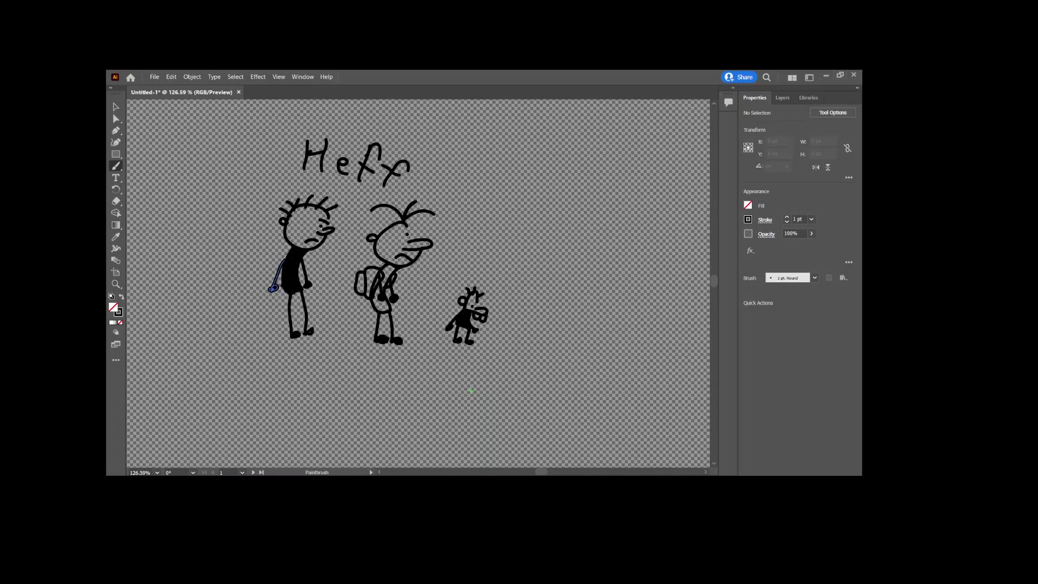
# Brush-letter the arching 'Heffly Brothers' title, undoing two stray strokes and redrawing the r.
pyautogui.moveTo(435, 145)
pyautogui.mouseDown()
pyautogui.moveTo(419, 190)
pyautogui.moveTo(448, 184)
pyautogui.mouseUp()
pyautogui.moveTo(475, 201)
pyautogui.mouseDown()
pyautogui.moveTo(477, 180)
pyautogui.moveTo(504, 177)
pyautogui.moveTo(481, 190)
pyautogui.moveTo(511, 207)
pyautogui.moveTo(562, 203)
pyautogui.moveTo(548, 222)
pyautogui.moveTo(569, 206)
pyautogui.moveTo(568, 225)
pyautogui.moveTo(604, 249)
pyautogui.moveTo(647, 246)
pyautogui.mouseUp()
pyautogui.hotkey('ctrl', 'z')
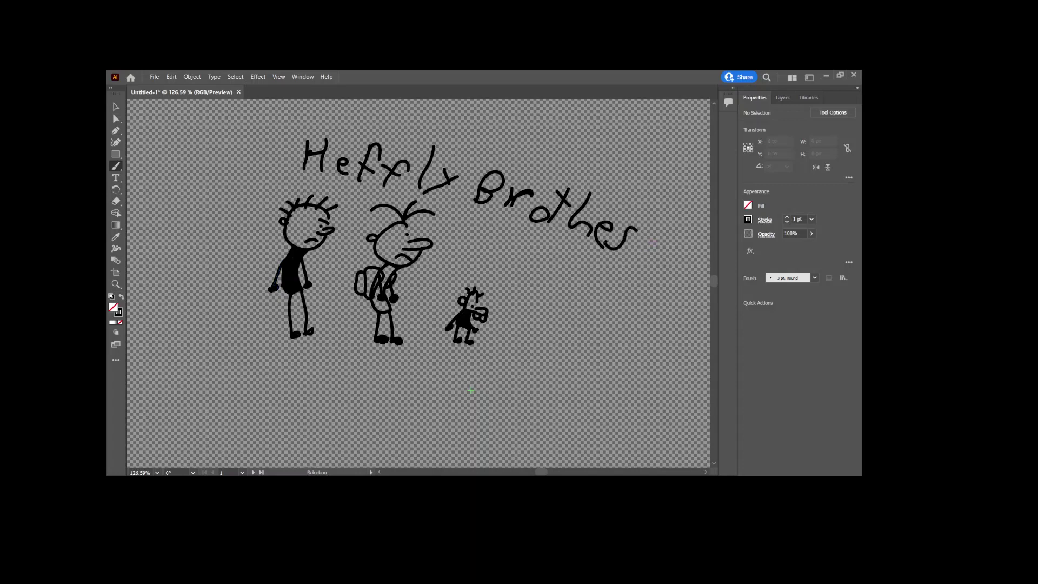
pyautogui.hotkey('ctrl', 'z')
pyautogui.moveTo(608, 252)
pyautogui.mouseDown()
pyautogui.moveTo(635, 246)
pyautogui.moveTo(632, 238)
pyautogui.moveTo(628, 267)
pyautogui.moveTo(613, 265)
pyautogui.mouseUp()
# Letter 'Manny' with an arrow to the small figure, and add an arrow toward the middle figure's face.
pyautogui.moveTo(445, 278)
pyautogui.mouseDown()
pyautogui.moveTo(447, 265)
pyautogui.moveTo(453, 277)
pyautogui.moveTo(514, 281)
pyautogui.moveTo(520, 297)
pyautogui.moveTo(543, 303)
pyautogui.mouseUp()
pyautogui.moveTo(562, 297); pyautogui.dragTo(528, 312)
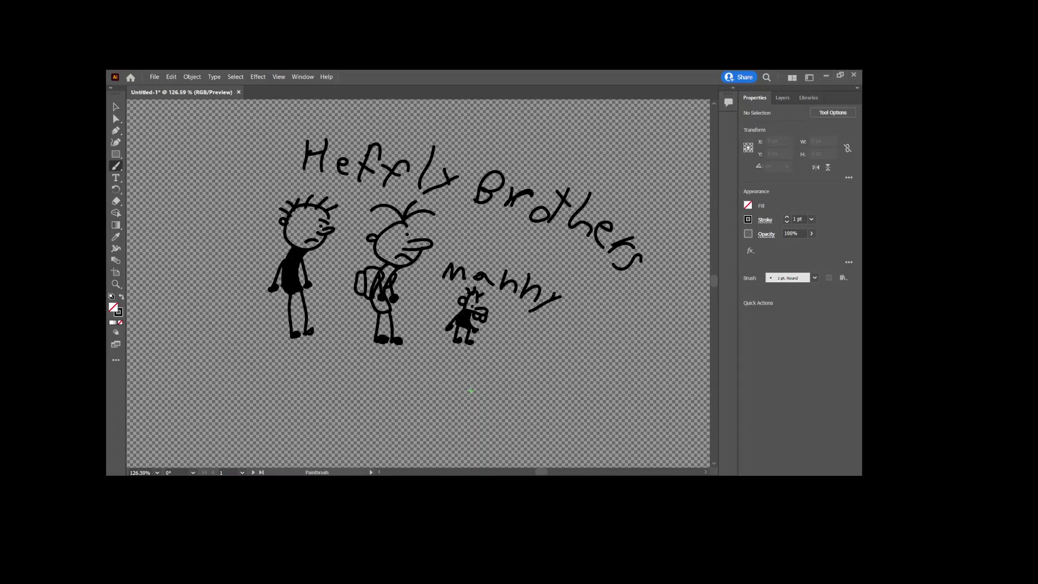
pyautogui.moveTo(491, 305)
pyautogui.mouseDown()
pyautogui.moveTo(505, 299)
pyautogui.moveTo(492, 296)
pyautogui.moveTo(499, 307)
pyautogui.mouseUp()
pyautogui.moveTo(468, 226)
pyautogui.mouseDown()
pyautogui.moveTo(444, 231)
pyautogui.moveTo(522, 242)
pyautogui.moveTo(509, 250)
pyautogui.moveTo(505, 232)
pyautogui.moveTo(536, 247)
pyautogui.mouseUp()
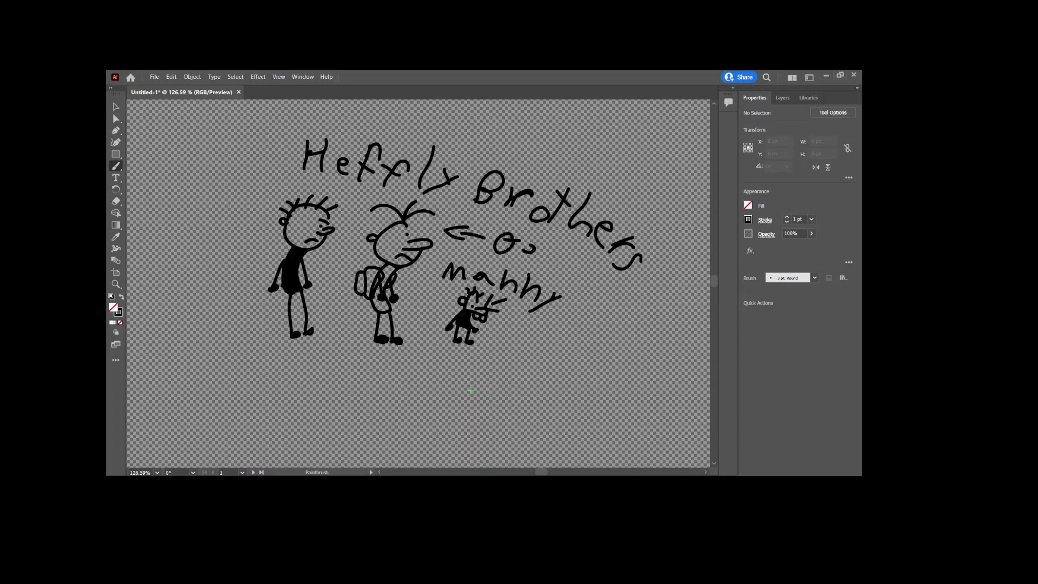
# Remove a stray stroke and letter 'Greg' beside the middle figure's arrow.
pyautogui.hotkey('ctrl', 'z')
pyautogui.hotkey('ctrl', 'z')
pyautogui.hotkey('ctrl', 'z')
pyautogui.hotkey('ctrl', 'z')
pyautogui.moveTo(512, 242); pyautogui.dragTo(514, 234)
pyautogui.moveTo(517, 256)
pyautogui.mouseDown()
pyautogui.moveTo(536, 250)
pyautogui.moveTo(561, 263)
pyautogui.moveTo(545, 274)
pyautogui.mouseUp()
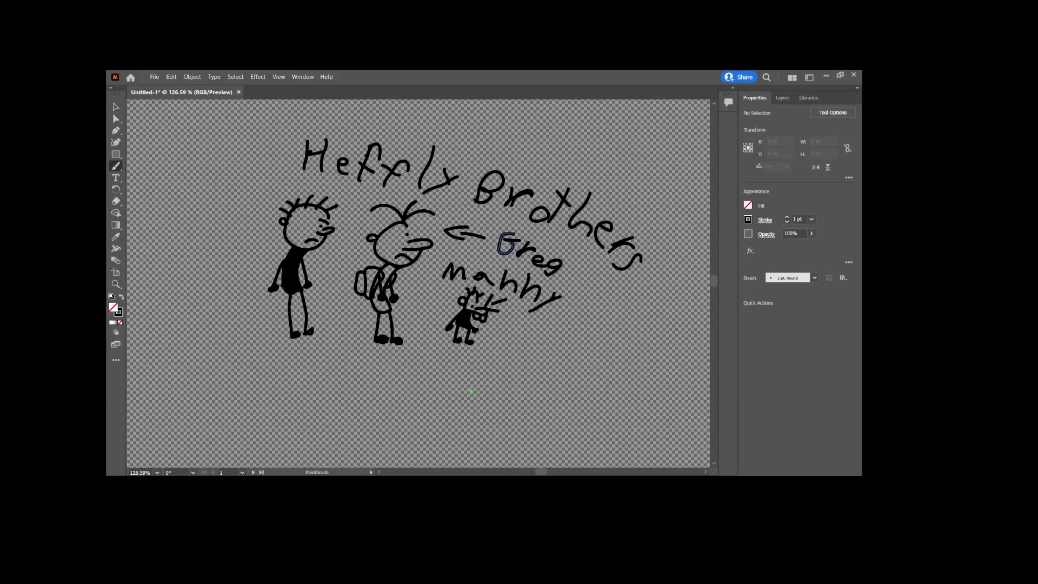
# Draw an arrow to the left figure and letter 'Rodrick' beside it.
pyautogui.moveTo(236, 242)
pyautogui.mouseDown()
pyautogui.moveTo(278, 231)
pyautogui.moveTo(261, 250)
pyautogui.mouseUp()
pyautogui.moveTo(180, 268)
pyautogui.mouseDown()
pyautogui.moveTo(214, 257)
pyautogui.moveTo(237, 275)
pyautogui.moveTo(250, 261)
pyautogui.moveTo(255, 276)
pyautogui.moveTo(272, 276)
pyautogui.mouseUp()
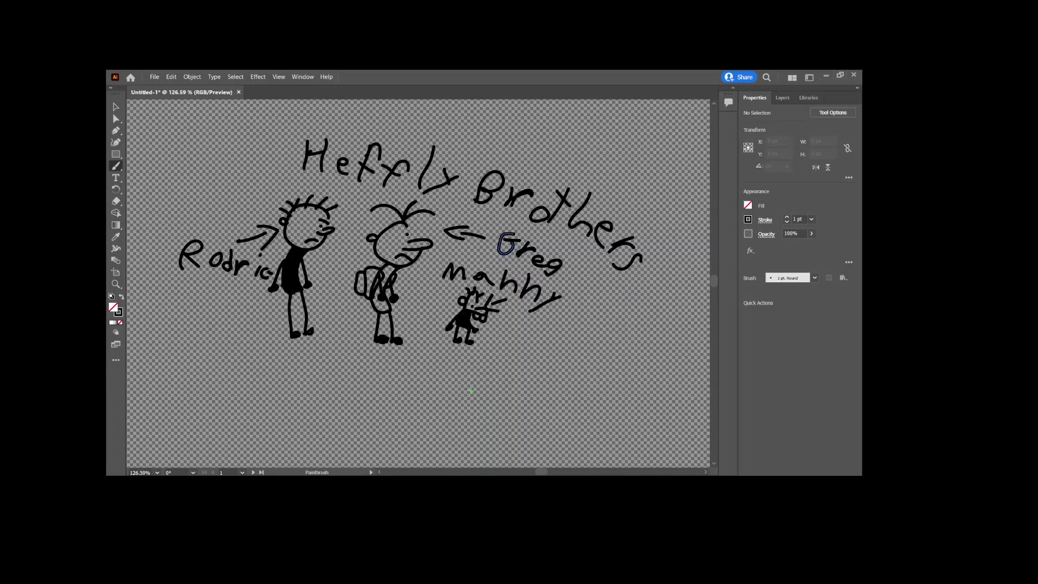
pyautogui.moveTo(190, 280)
pyautogui.mouseDown()
pyautogui.moveTo(190, 301)
pyautogui.moveTo(209, 301)
pyautogui.mouseUp()
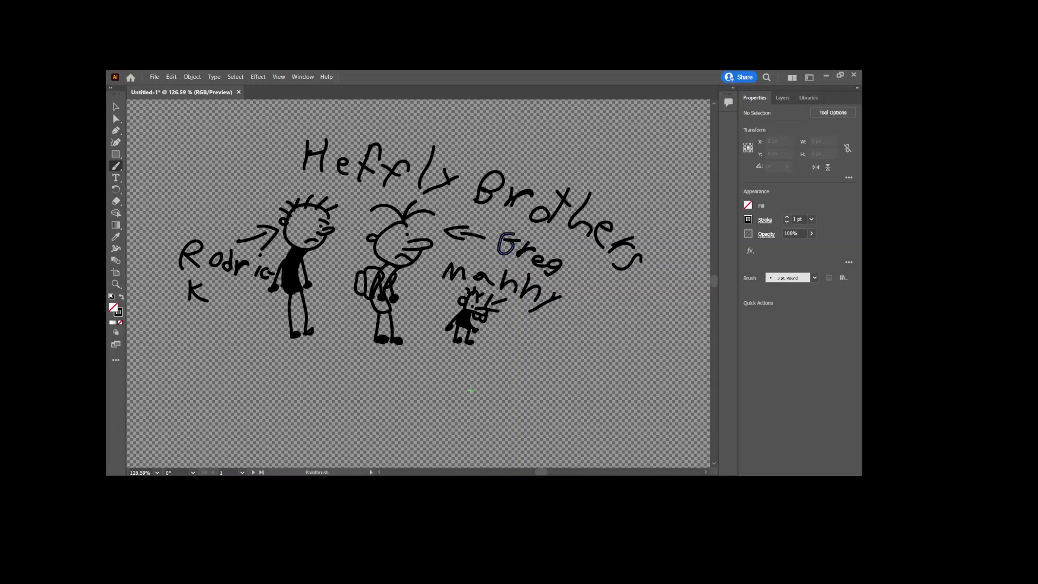